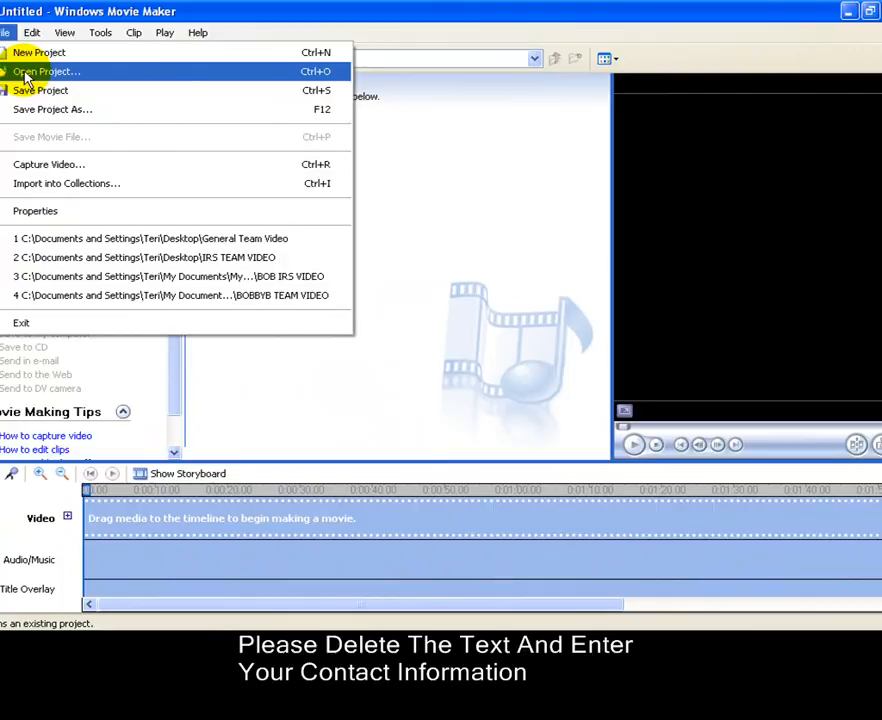
- Open the General Team Video project from the Desktop and display it in timeline view
{"action": "left_click", "coordinate": [60, 90]}
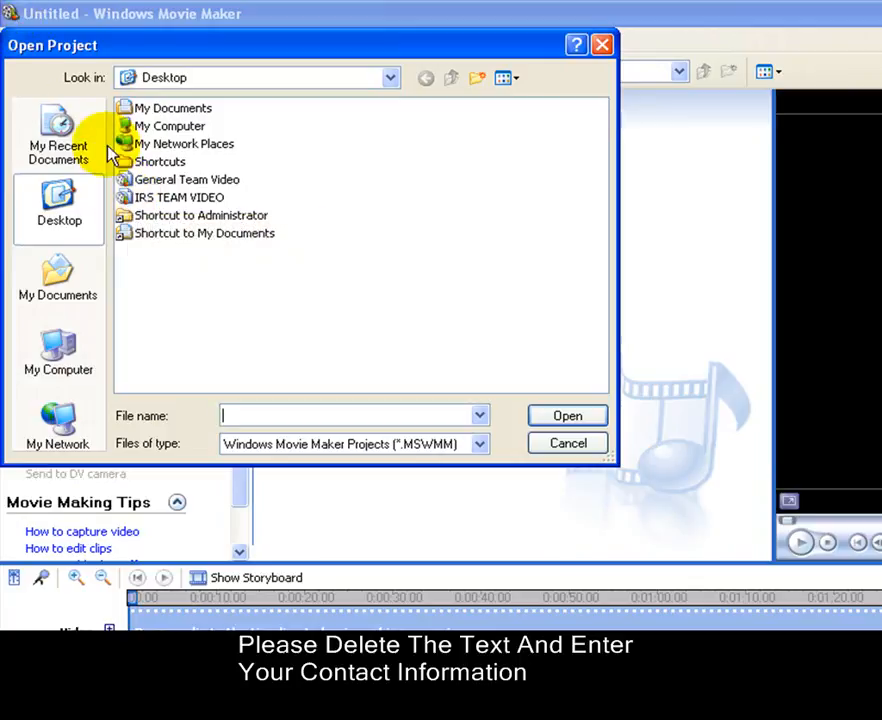
{"action": "left_click", "coordinate": [170, 182]}
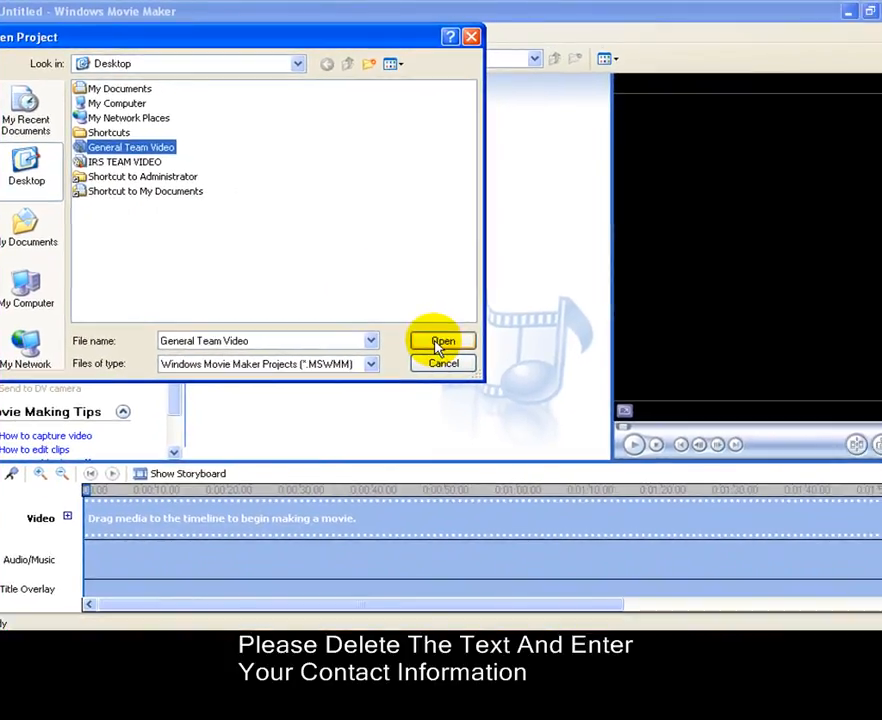
{"action": "left_click", "coordinate": [551, 414]}
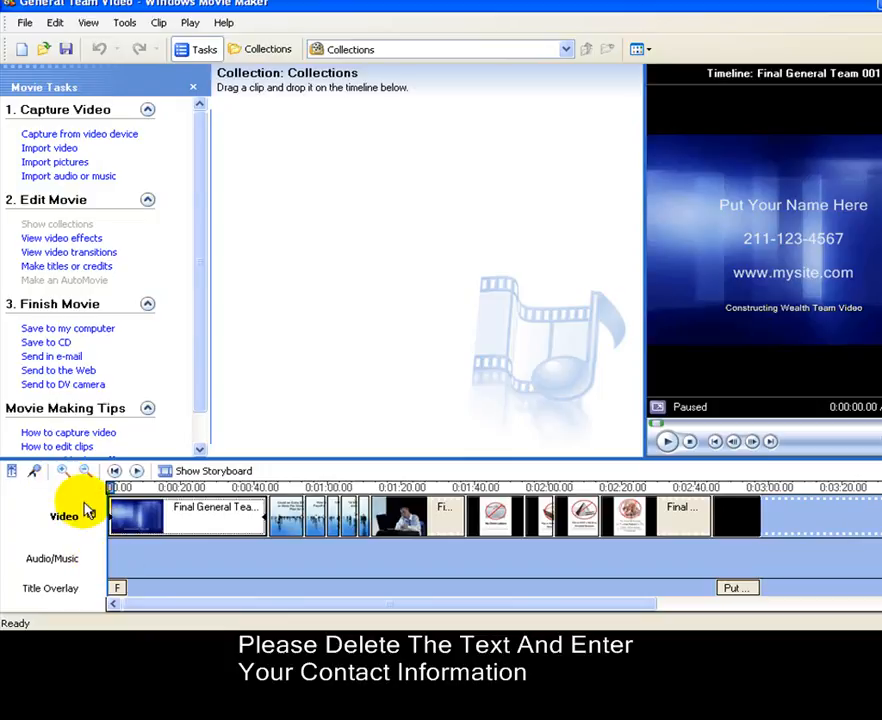
{"action": "left_click", "coordinate": [180, 476]}
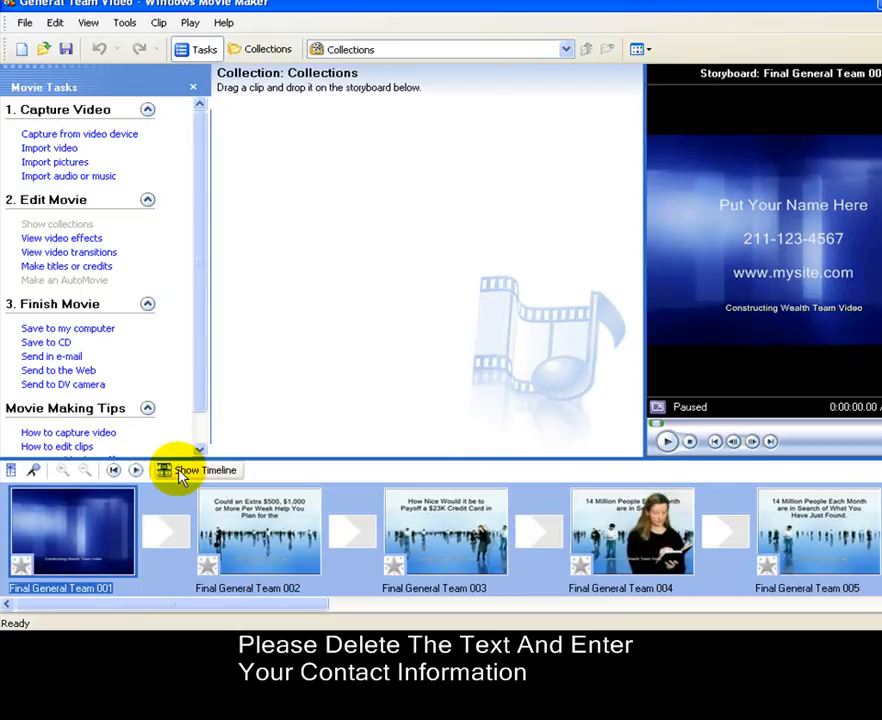
{"action": "left_click", "coordinate": [180, 476]}
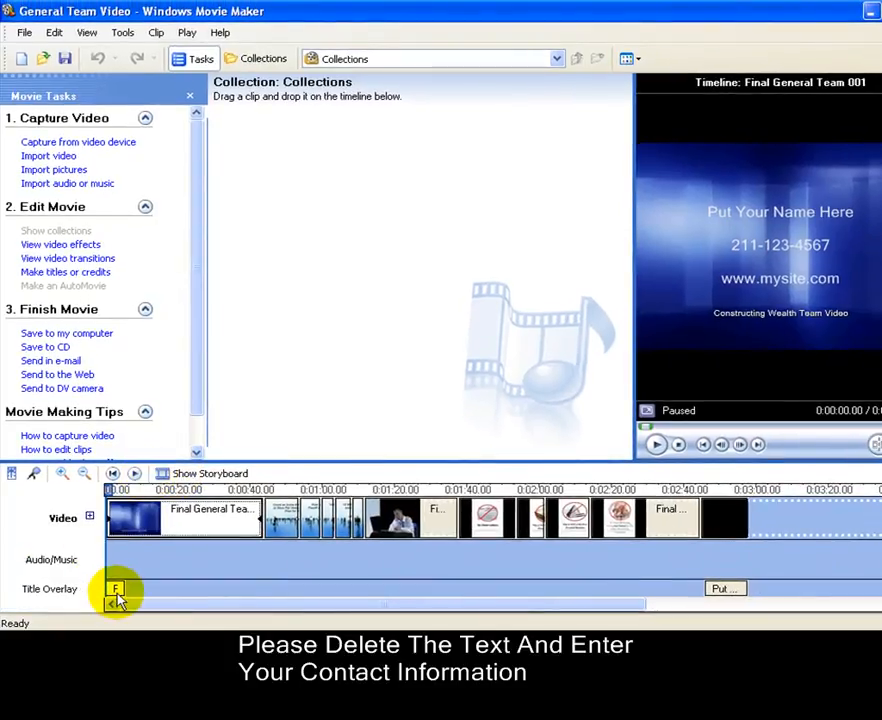
- Replace the name placeholder in the opening title overlay with "Call" followed by the contact's first name
{"action": "left_click", "coordinate": [67, 478]}
{"action": "left_click", "coordinate": [67, 478]}
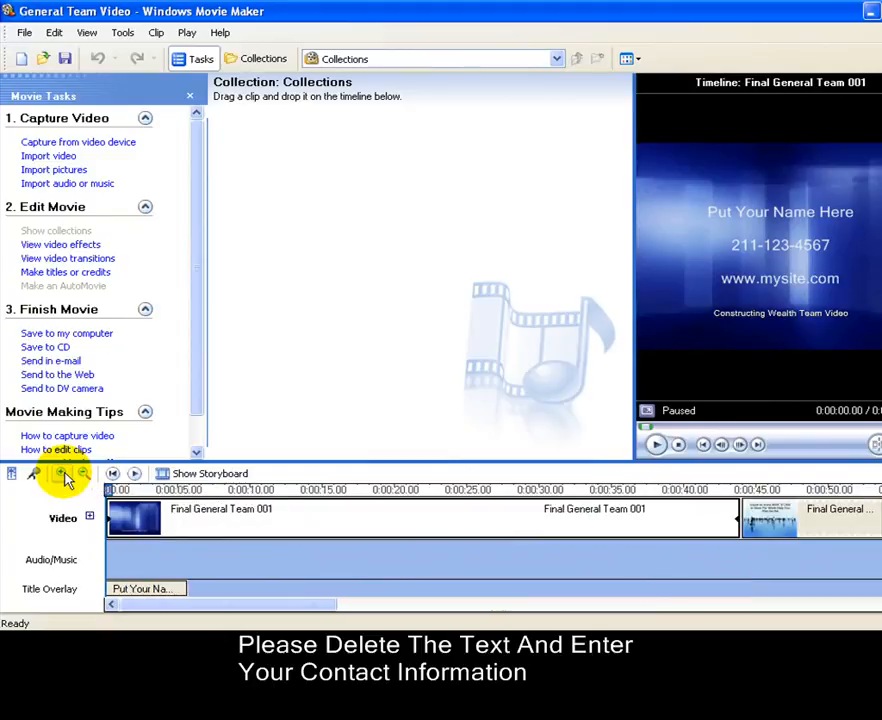
{"action": "left_click", "coordinate": [67, 478]}
{"action": "left_click", "coordinate": [67, 478]}
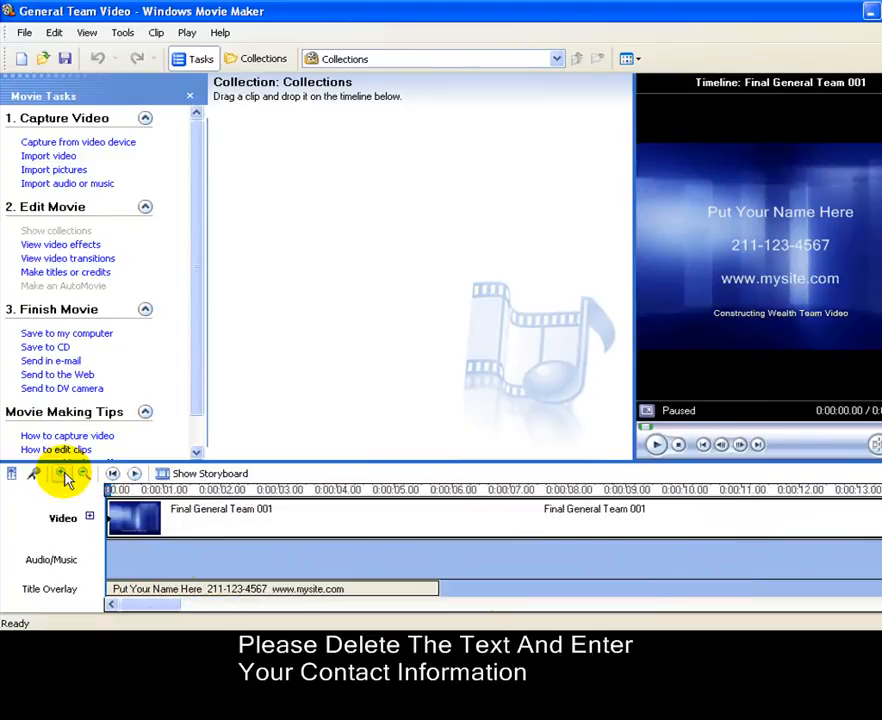
{"action": "left_click", "coordinate": [213, 590]}
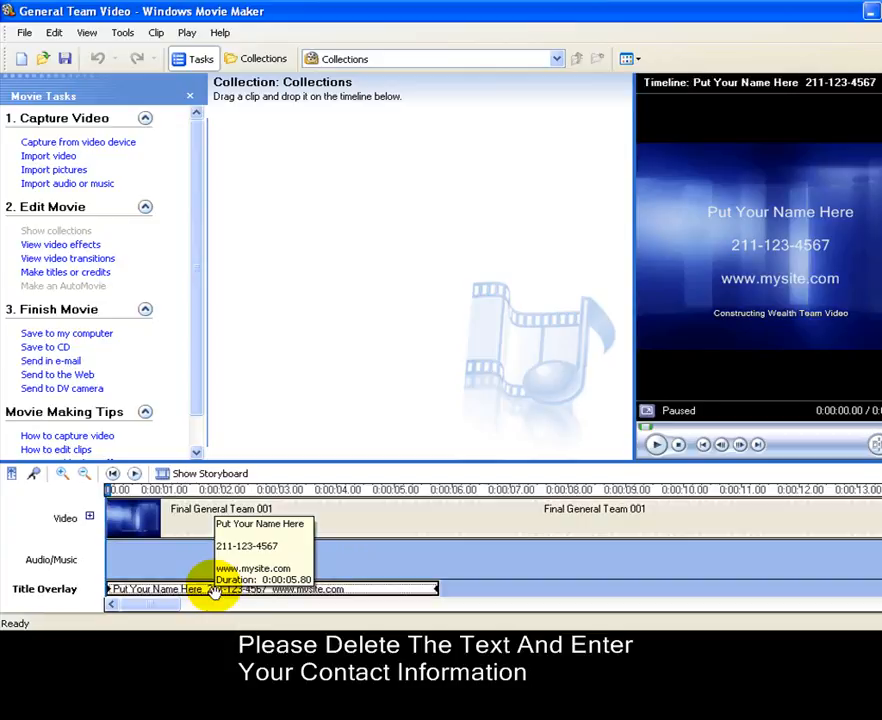
{"action": "double_click", "coordinate": [213, 590]}
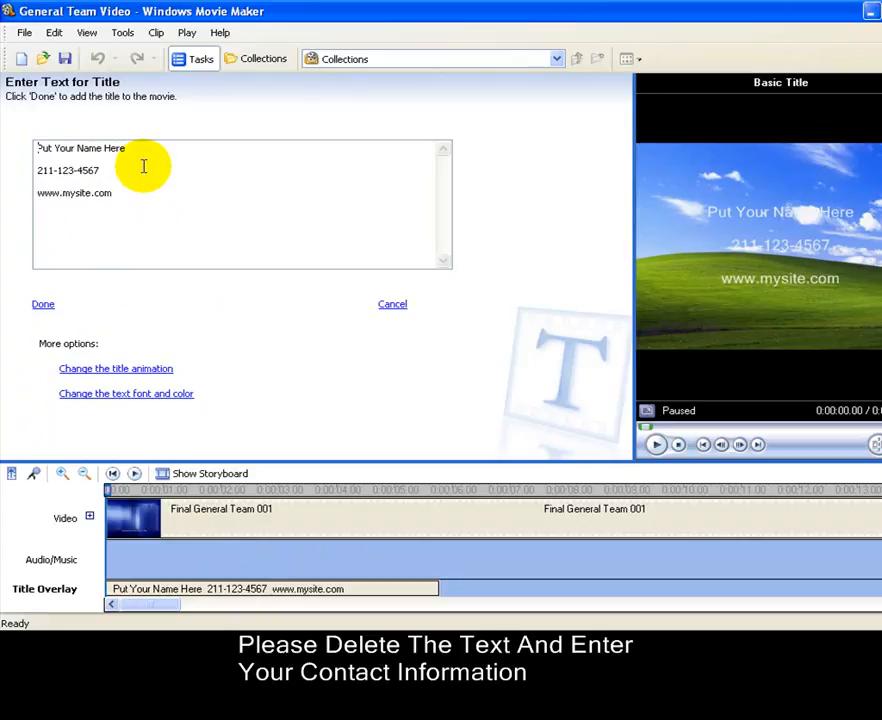
{"action": "type", "text": "Call"}
{"action": "key", "text": "shift+End"}
{"action": "type", "text": "Bob"}
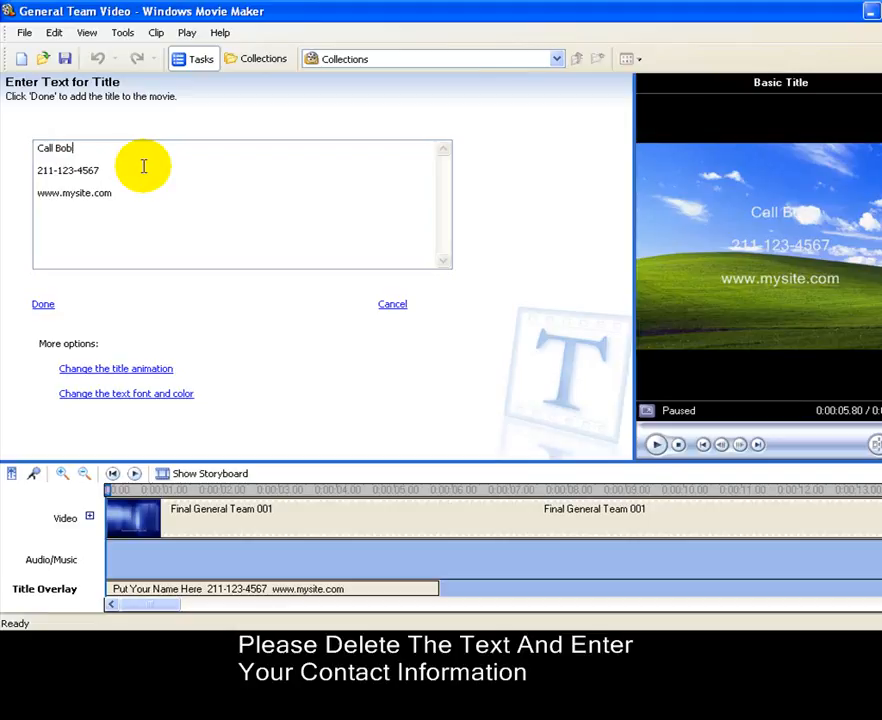
{"action": "key", "text": "Down"}
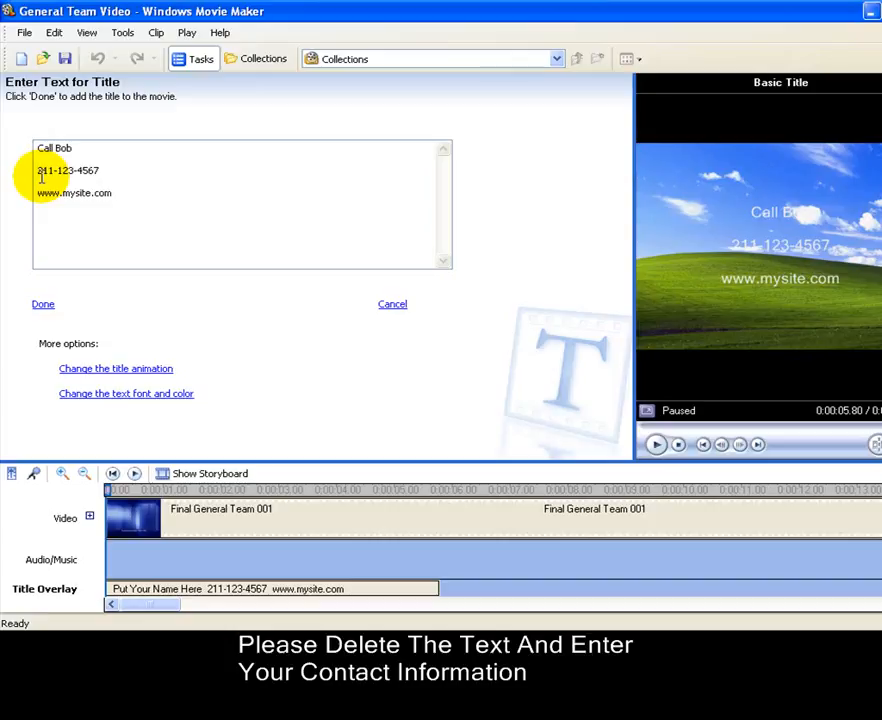
{"action": "key", "text": "Down"}
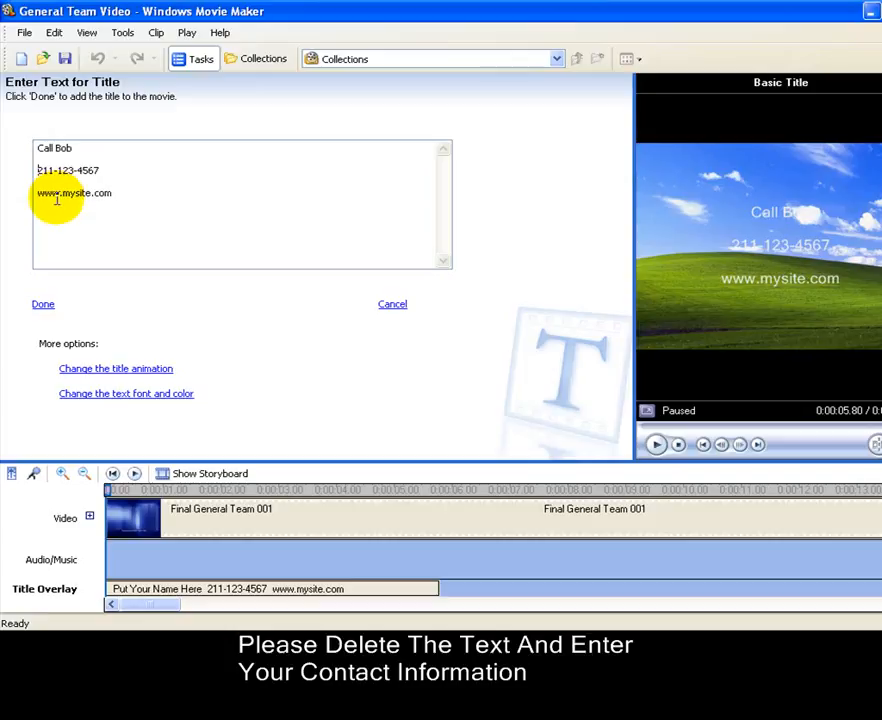
{"action": "key", "text": "Down"}
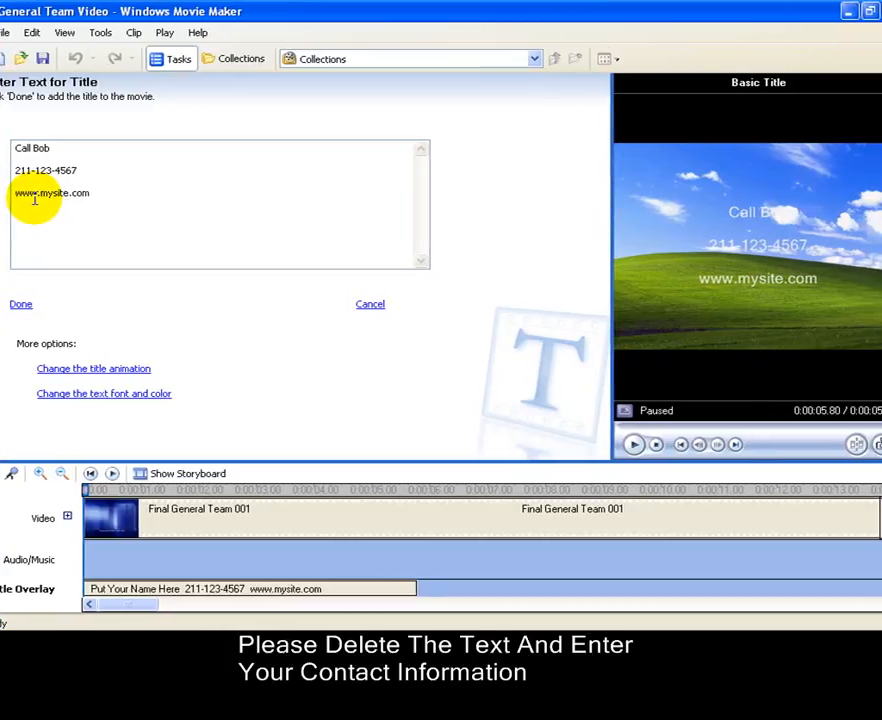
{"action": "key", "text": "Right"}
{"action": "key", "text": "Right"}
{"action": "key", "text": "Right"}
{"action": "key", "text": "Right"}
{"action": "key", "text": "Right"}
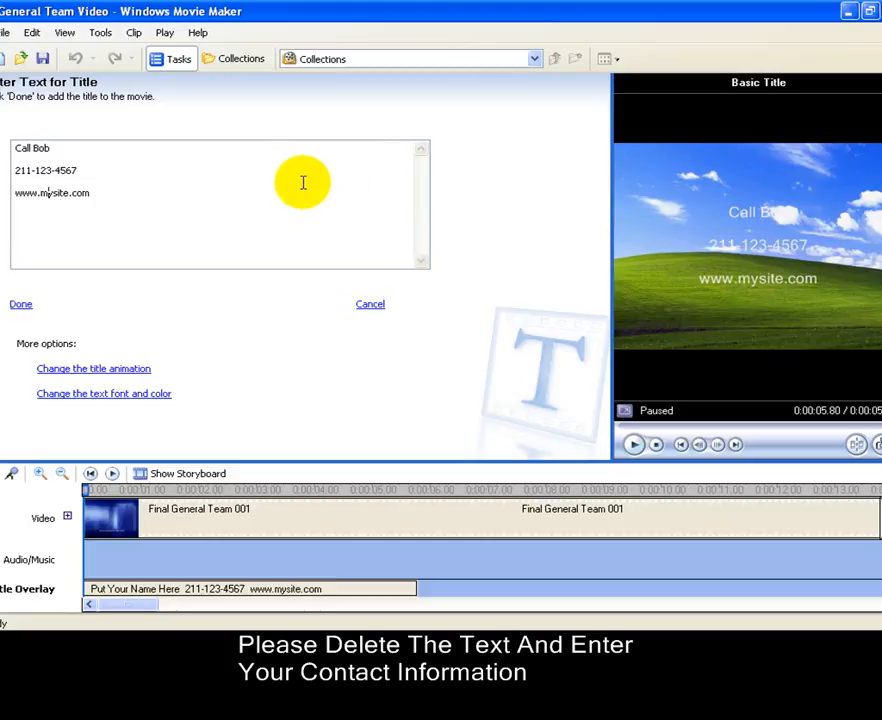
{"action": "type", "text": "cashgiftingblessing"}
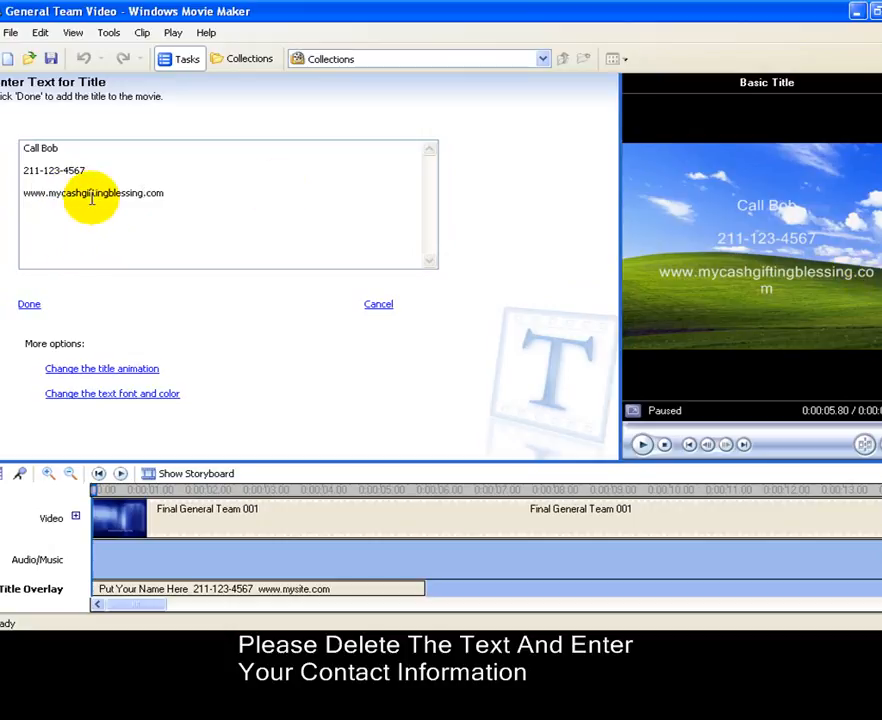
{"action": "left_click", "coordinate": [144, 192]}
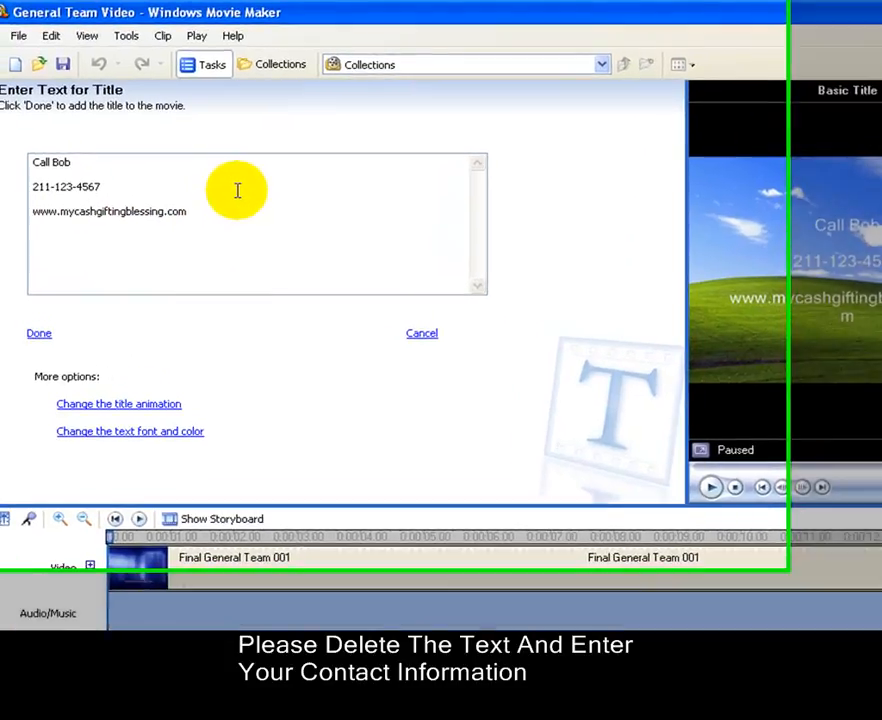
{"action": "key", "text": "Return"}
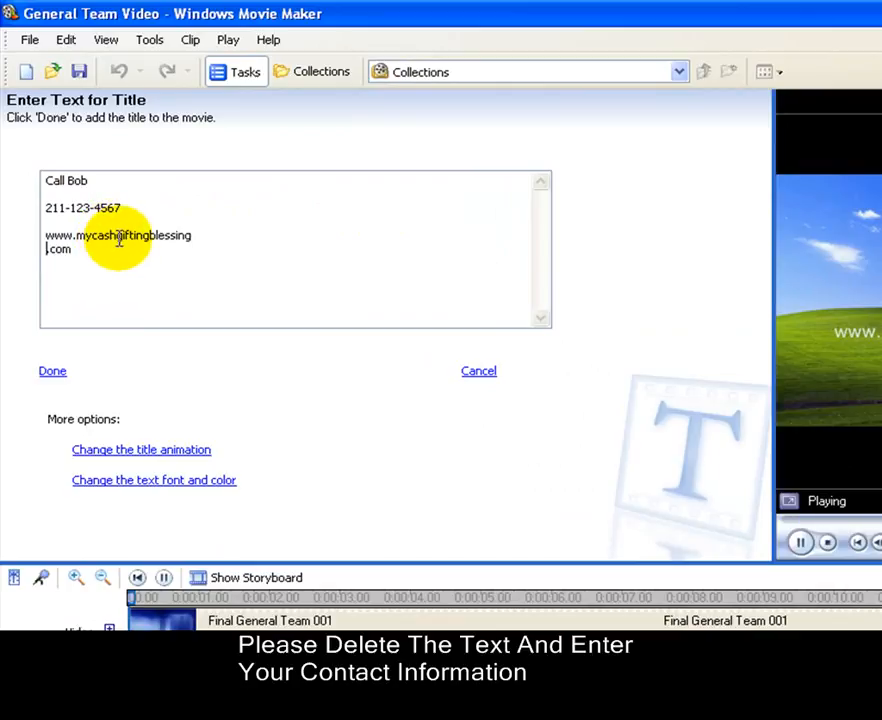
- Try a larger text size and bold style for the opening title
{"action": "left_click", "coordinate": [199, 482]}
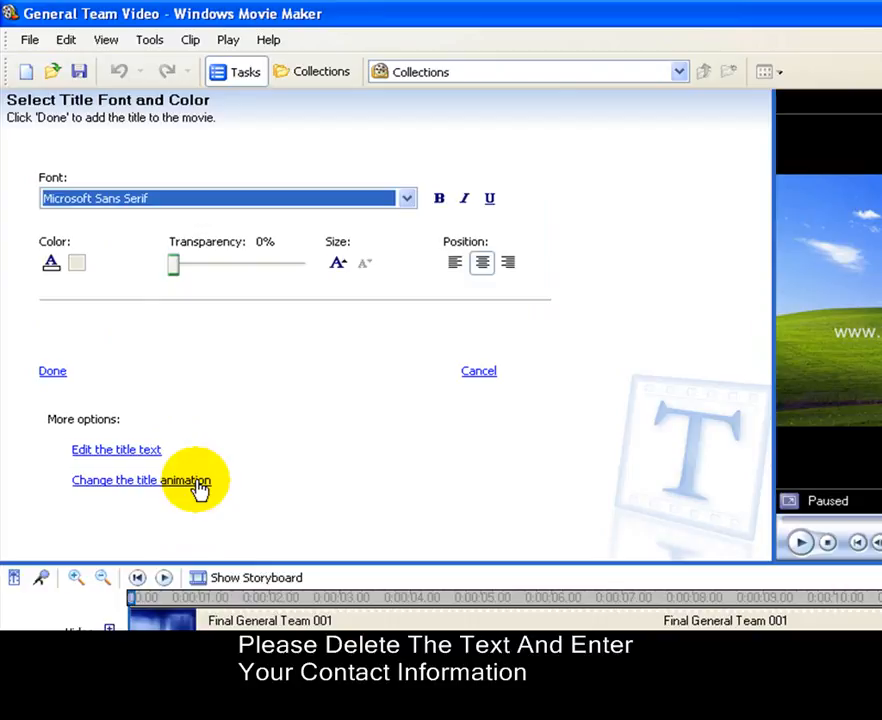
{"action": "left_click", "coordinate": [350, 264]}
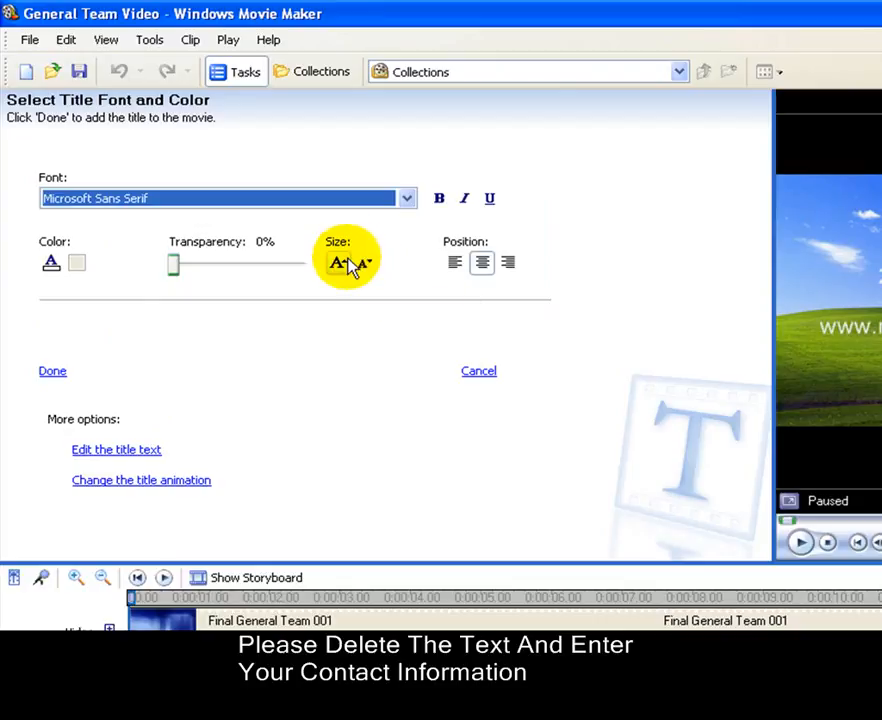
{"action": "left_click", "coordinate": [370, 266]}
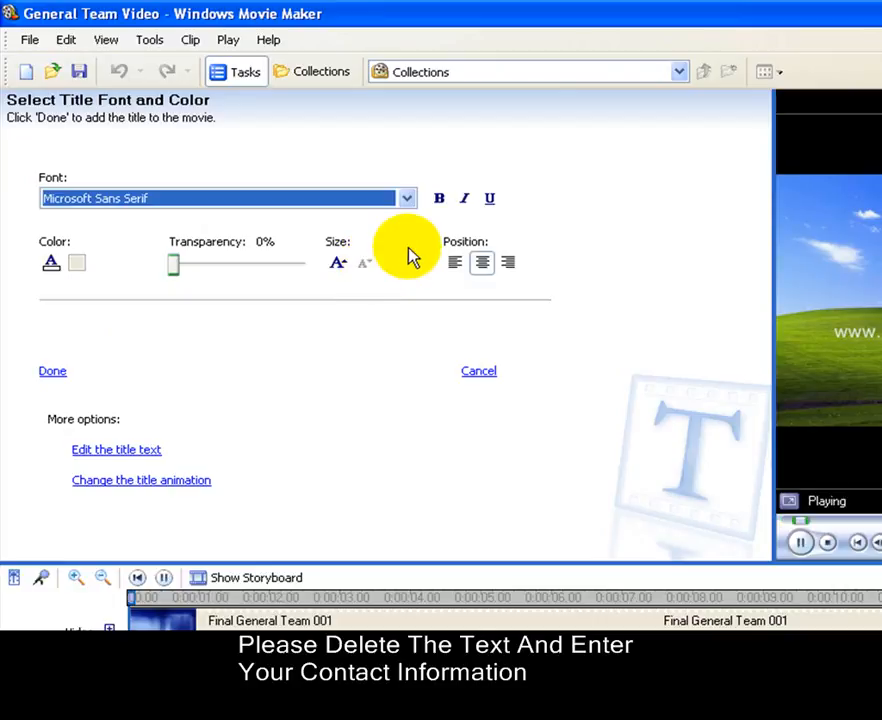
{"action": "left_click", "coordinate": [440, 200]}
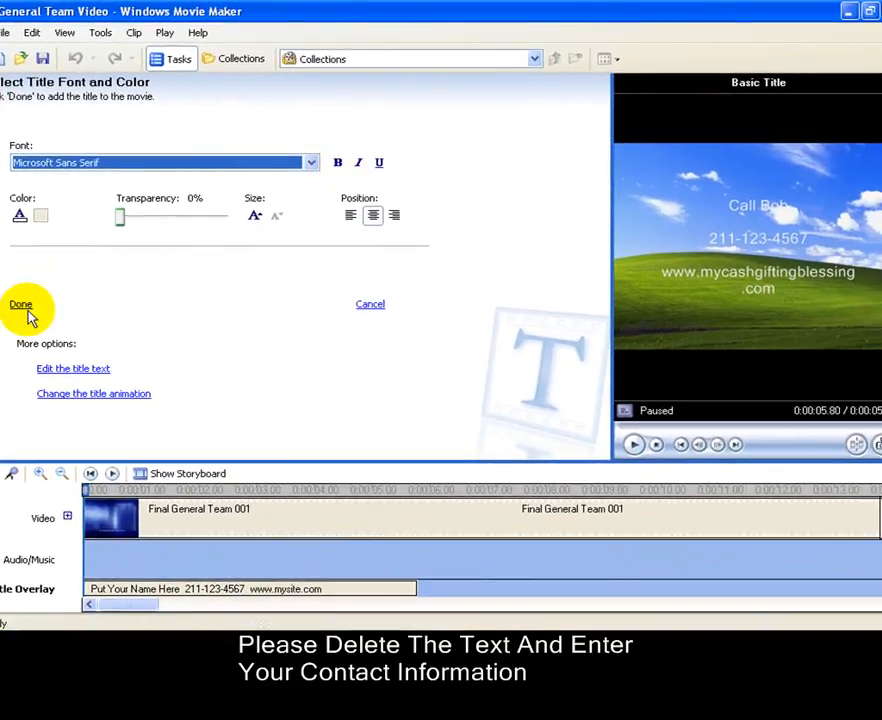
- Return to the opening title's text and apply the edited title to the movie
{"action": "left_click", "coordinate": [69, 372]}
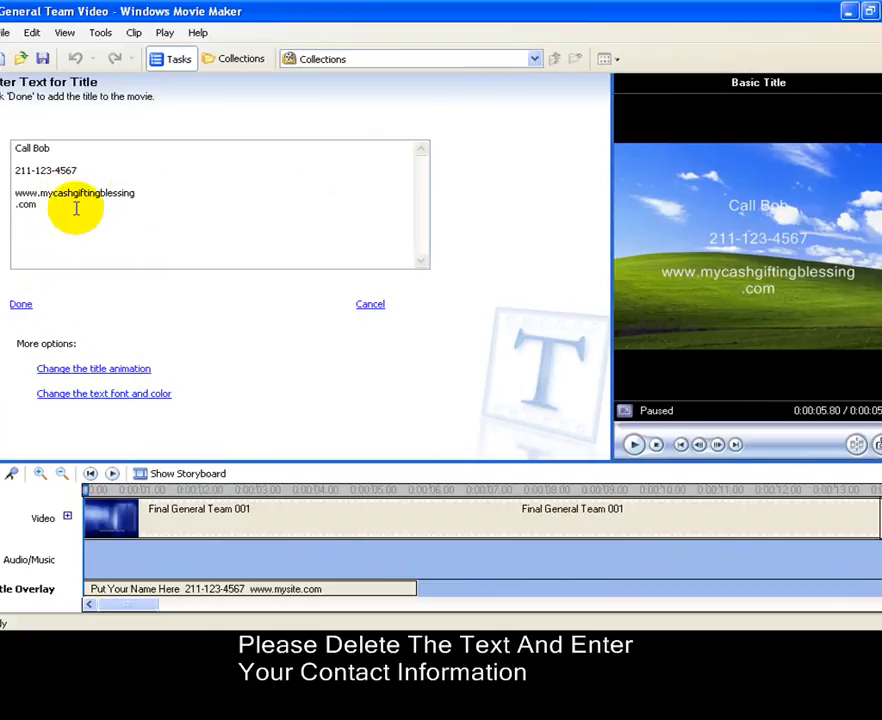
{"action": "left_click", "coordinate": [22, 307]}
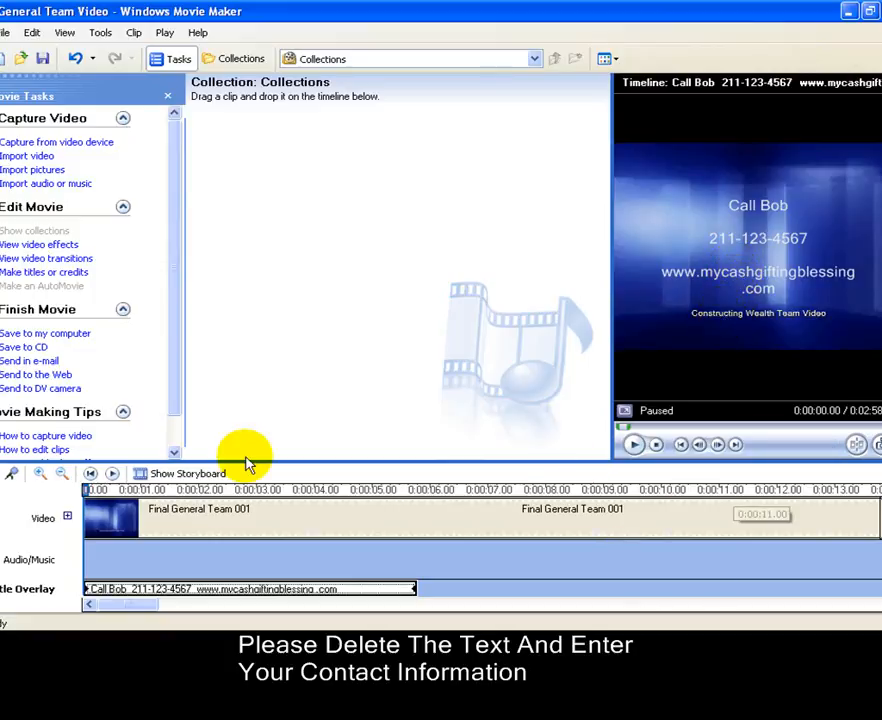
- Open the closing title overlay's text at the end of the timeline to review its placeholder lines, and close the editor
{"action": "left_click", "coordinate": [62, 476]}
{"action": "left_click", "coordinate": [61, 477]}
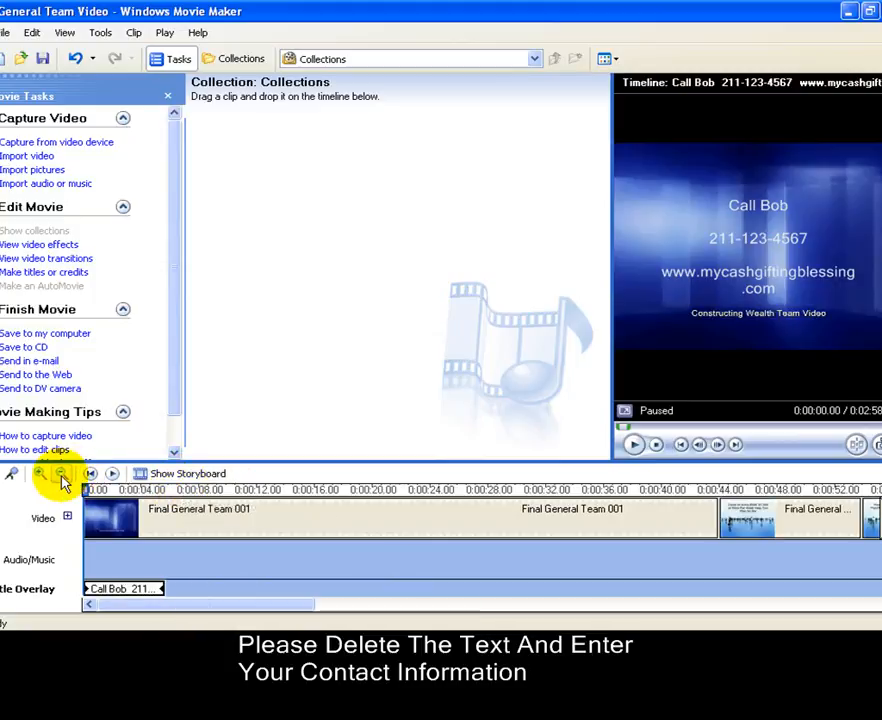
{"action": "left_click", "coordinate": [62, 476]}
{"action": "left_click", "coordinate": [62, 476]}
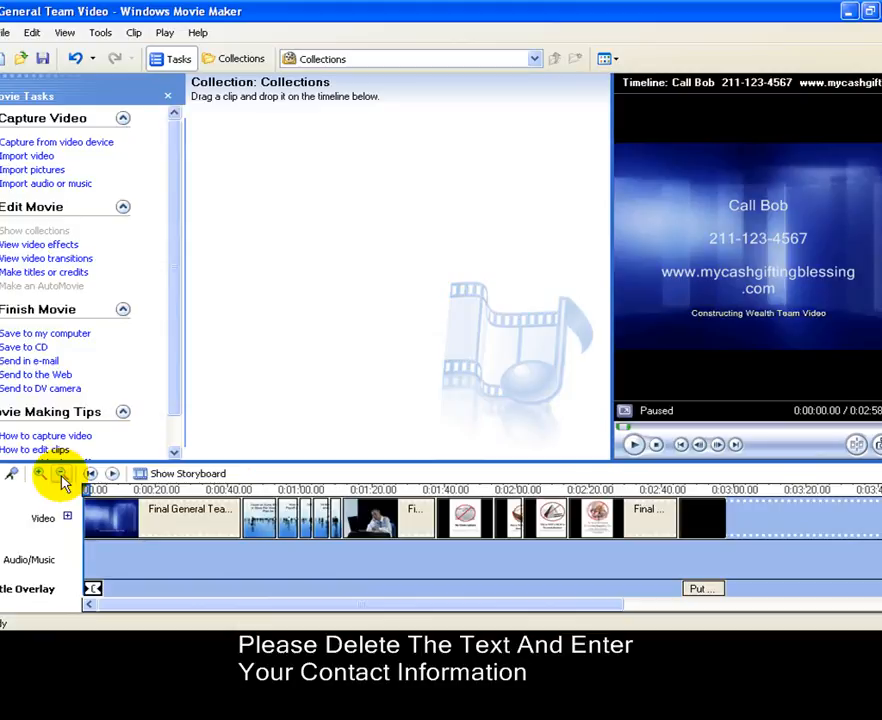
{"action": "left_click", "coordinate": [703, 590]}
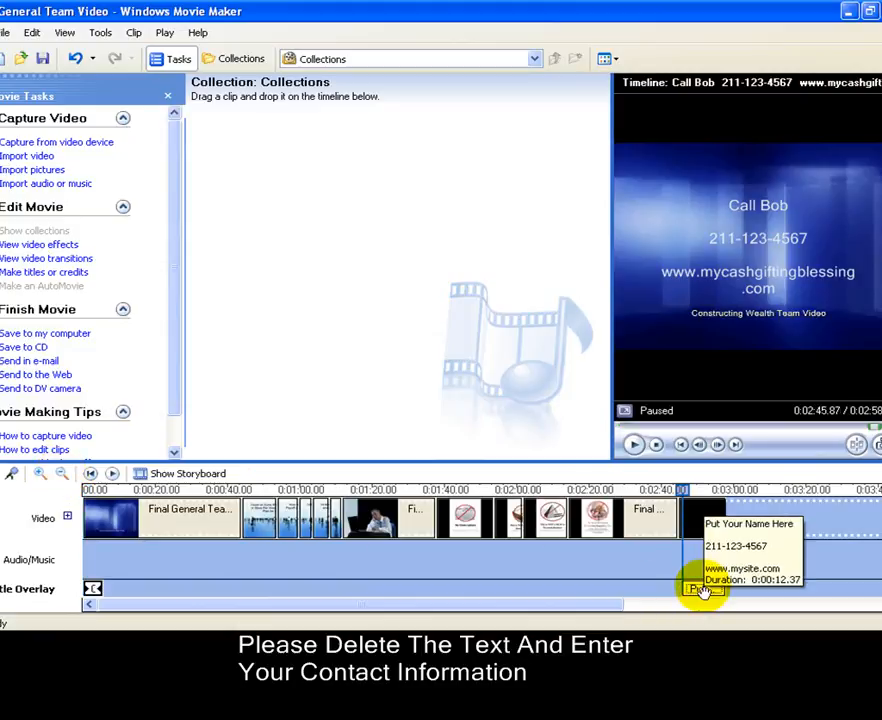
{"action": "double_click", "coordinate": [703, 590]}
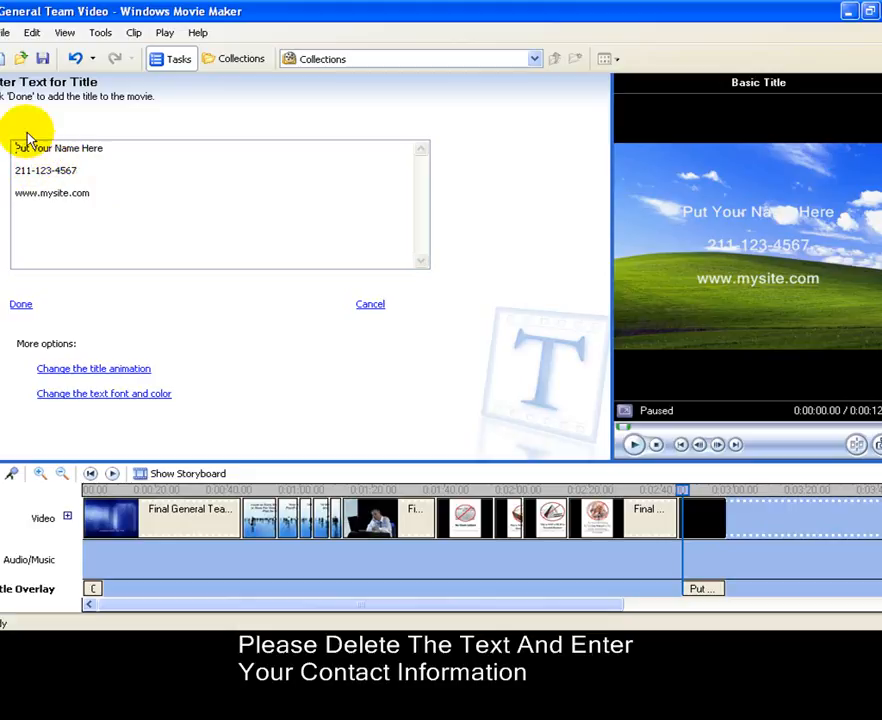
{"action": "left_click", "coordinate": [22, 305]}
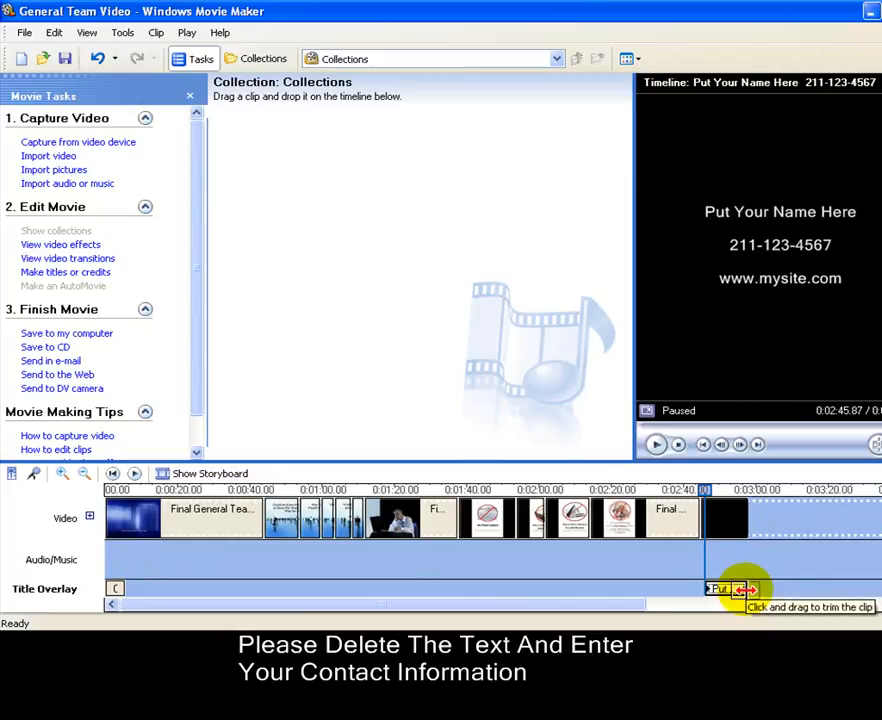
- Try trimming the end and start of the closing title overlay on the timeline
{"action": "mouse_move", "coordinate": [742, 589]}
{"action": "left_mouse_down"}
{"action": "mouse_move", "coordinate": [823, 578]}
{"action": "mouse_move", "coordinate": [775, 590]}
{"action": "mouse_move", "coordinate": [730, 586]}
{"action": "mouse_move", "coordinate": [743, 591]}
{"action": "left_mouse_up"}
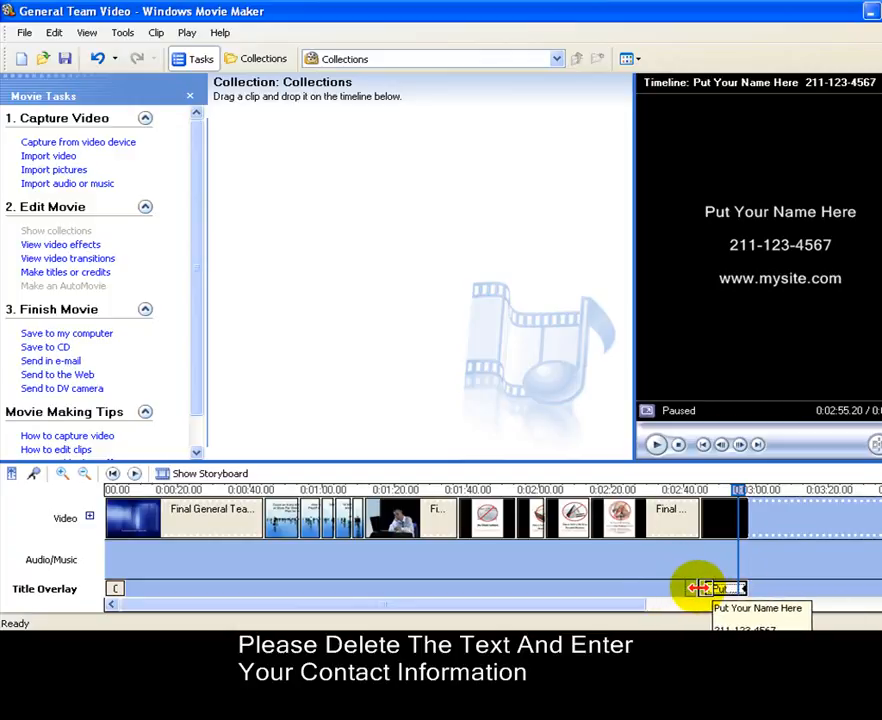
{"action": "left_click", "coordinate": [700, 588]}
{"action": "mouse_move", "coordinate": [700, 588]}
{"action": "left_mouse_down"}
{"action": "mouse_move", "coordinate": [715, 496]}
{"action": "mouse_move", "coordinate": [699, 492]}
{"action": "mouse_move", "coordinate": [711, 488]}
{"action": "mouse_move", "coordinate": [711, 516]}
{"action": "mouse_move", "coordinate": [713, 485]}
{"action": "mouse_move", "coordinate": [701, 546]}
{"action": "mouse_move", "coordinate": [713, 587]}
{"action": "left_mouse_up"}
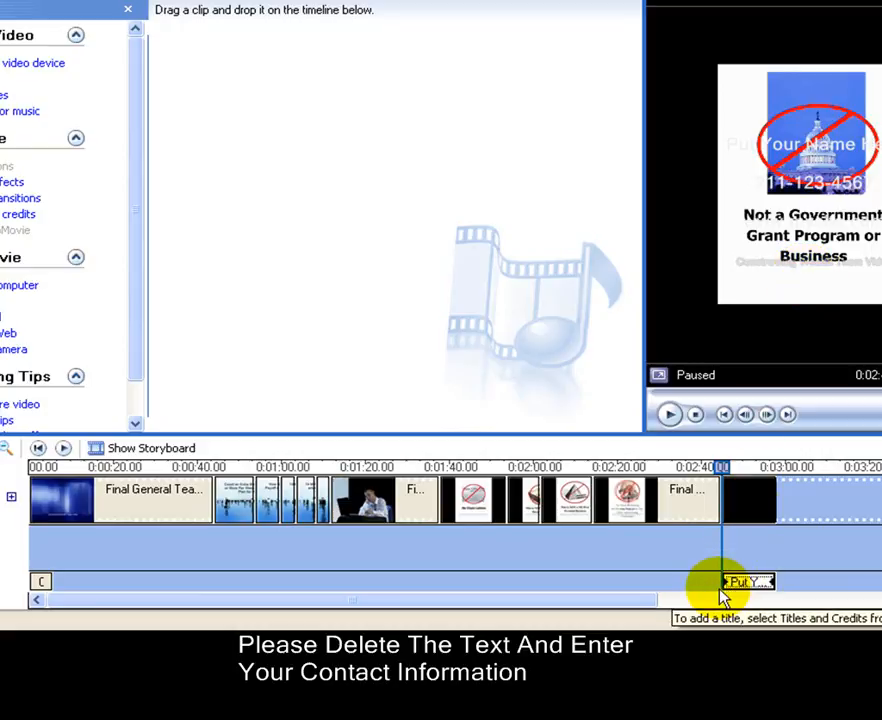
{"action": "left_click", "coordinate": [736, 582]}
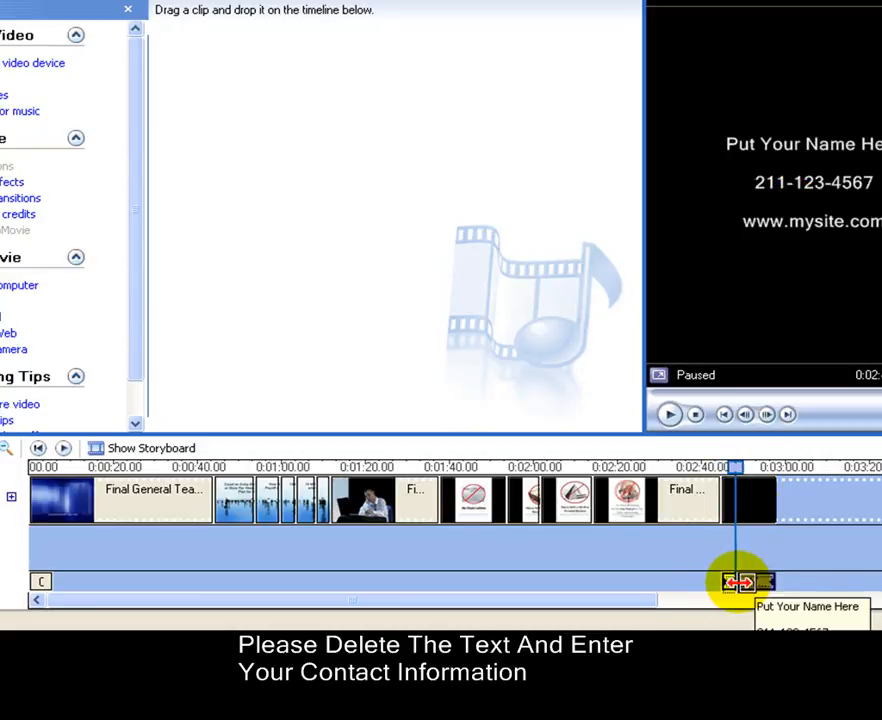
{"action": "left_click_drag", "start_coordinate": [739, 582], "coordinate": [740, 582]}
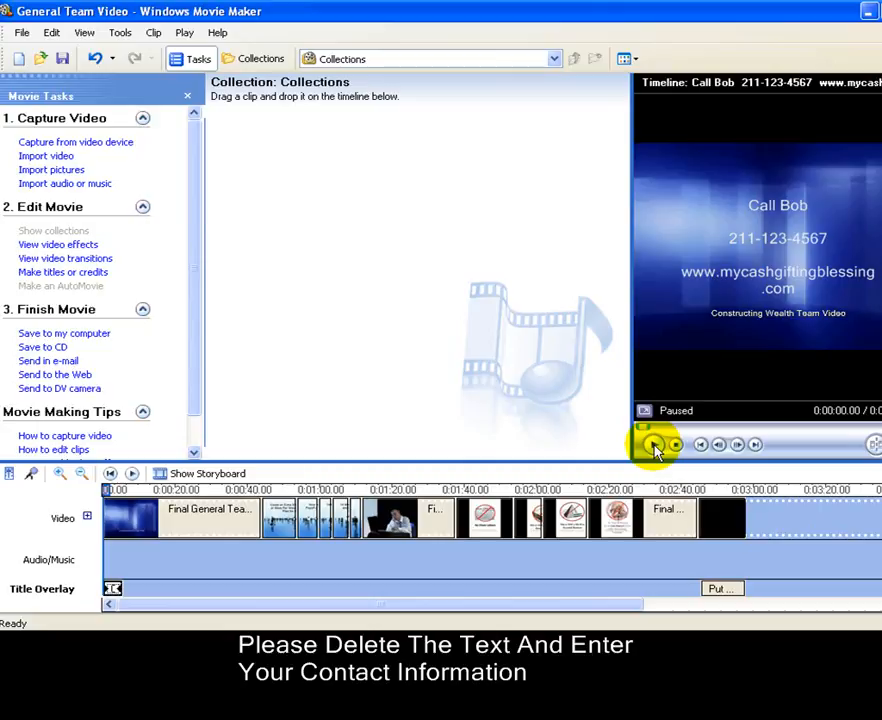
- Preview the movie from its opening title and pause the playback
{"action": "left_click", "coordinate": [654, 445]}
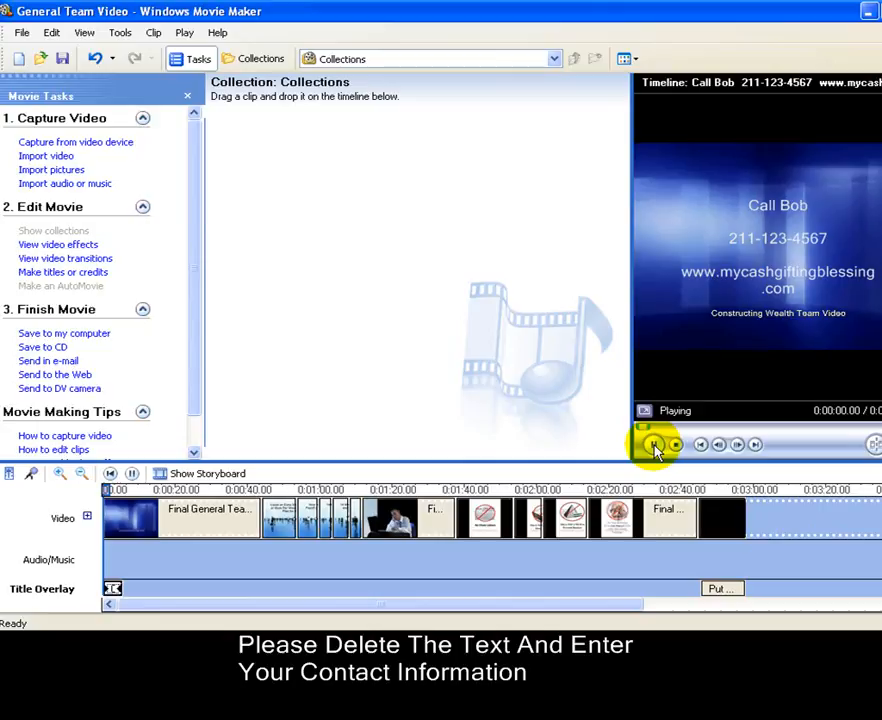
{"action": "left_click", "coordinate": [654, 445]}
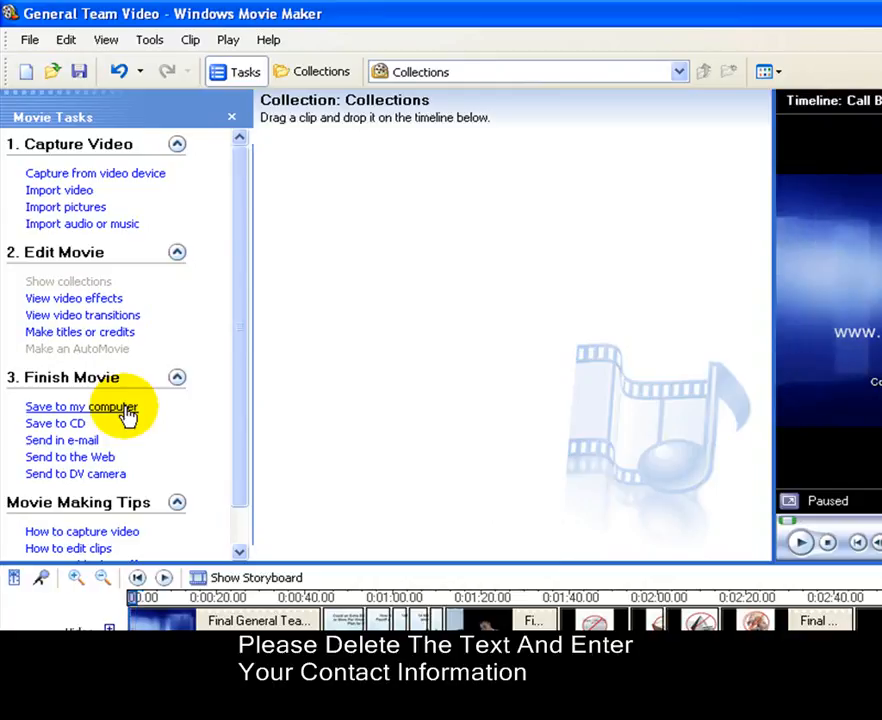
- Save the movie to the computer in the Final Videos folder at best playback quality, and play it on finishing
{"action": "left_click", "coordinate": [123, 406]}
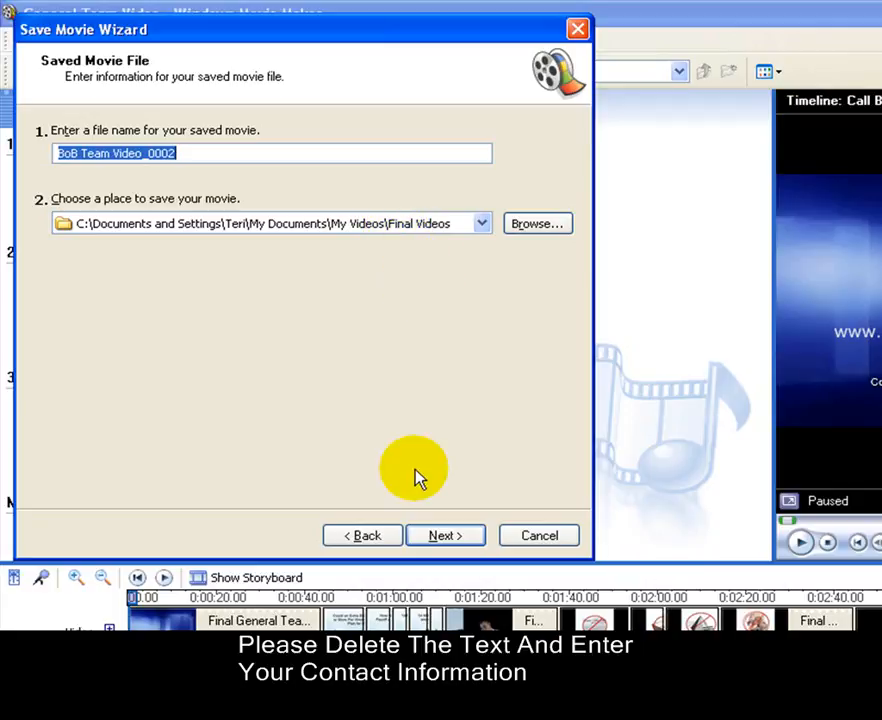
{"action": "left_click", "coordinate": [439, 533]}
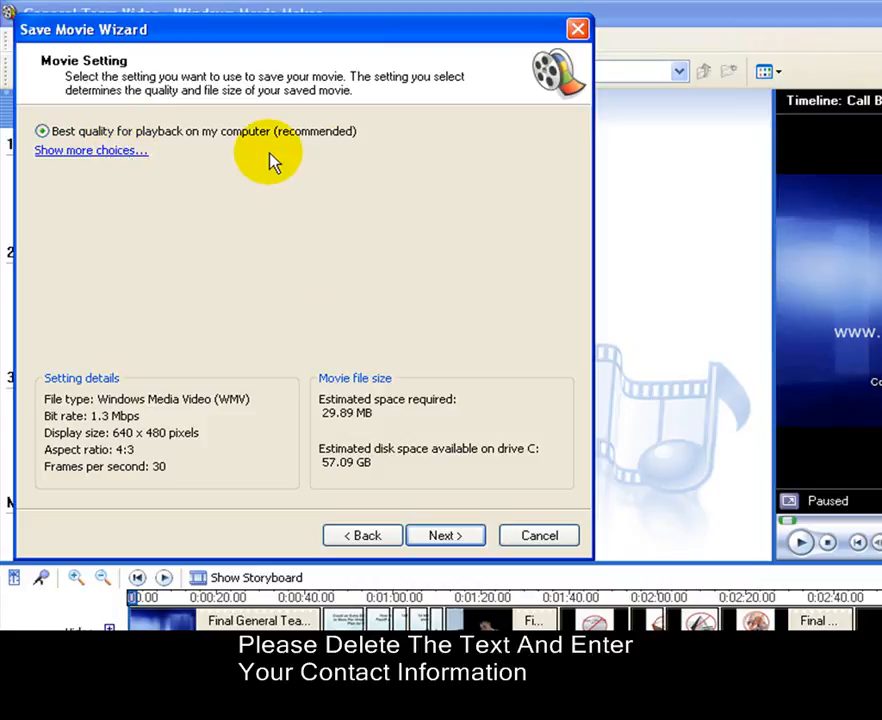
{"action": "left_click", "coordinate": [462, 534]}
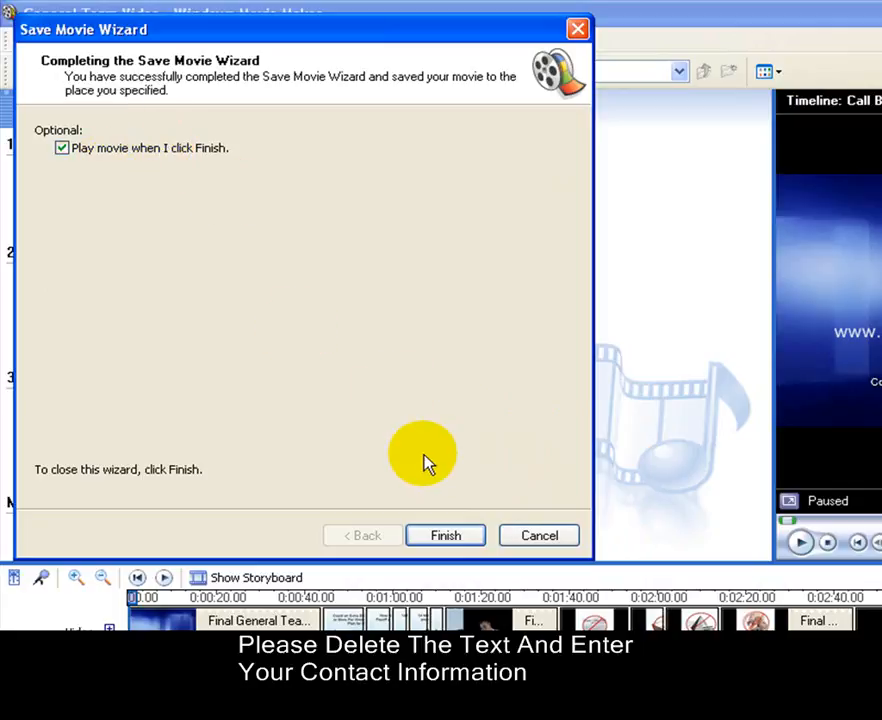
{"action": "left_click", "coordinate": [446, 537]}
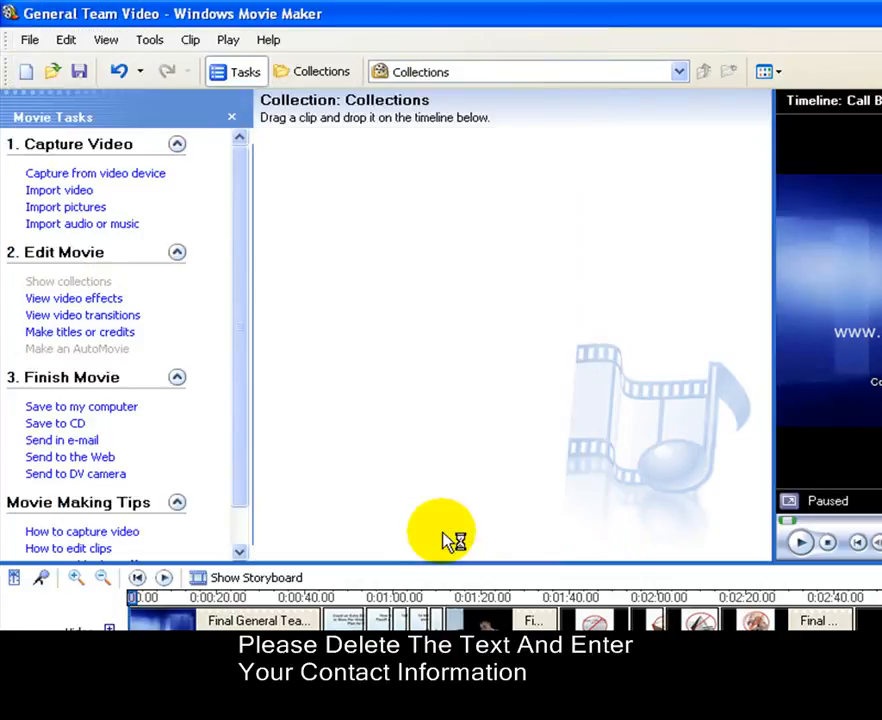